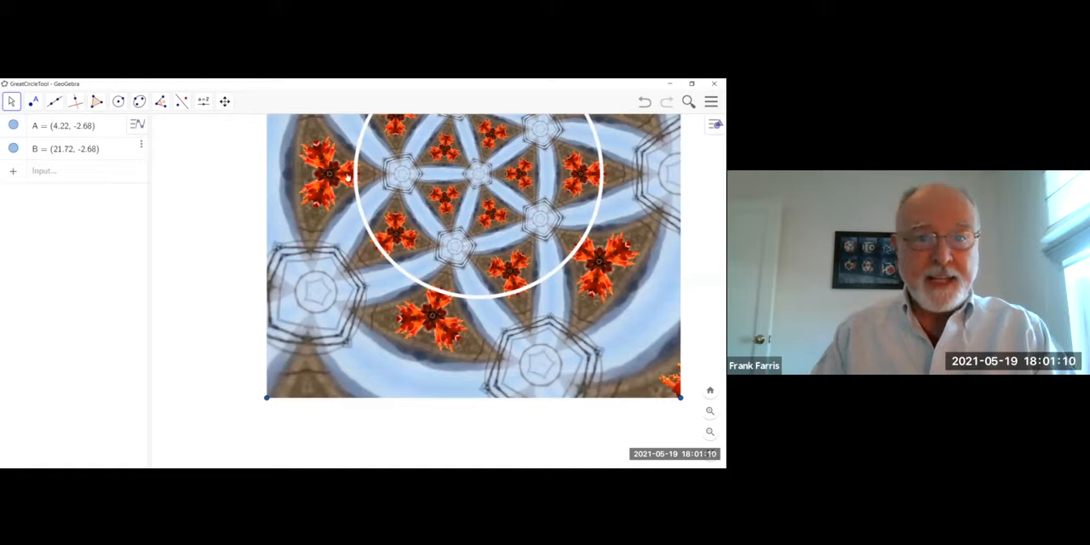
Draw a circle tracing the image's white circle, centred on the pattern's centre at about (13.2, 6.8) and passing through about (18.4, 6.8).
{"action": "left_click", "coordinate": [226, 102]}
{"action": "left_click", "coordinate": [239, 168]}
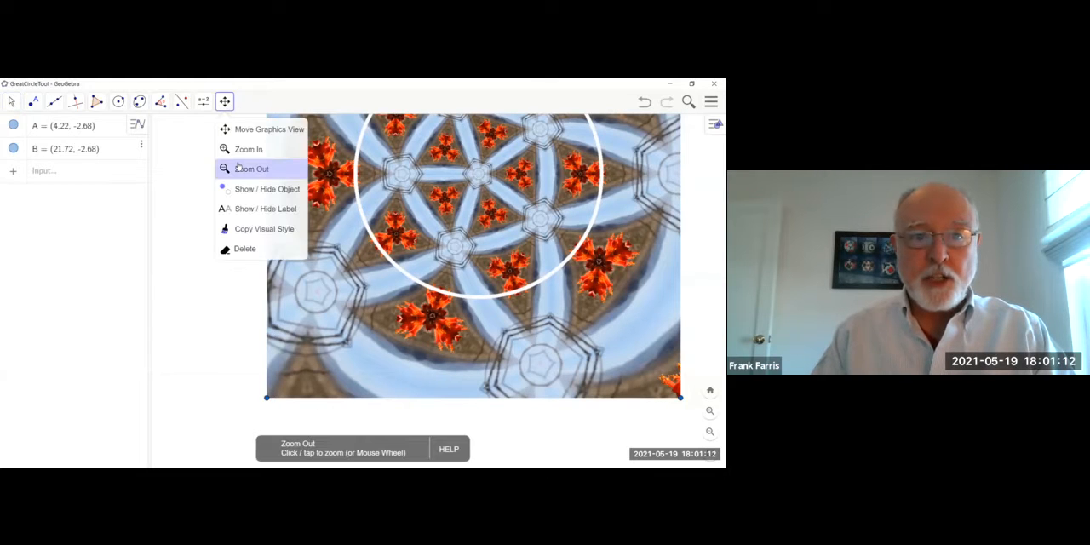
{"action": "left_click", "coordinate": [473, 172]}
{"action": "left_click", "coordinate": [224, 102]}
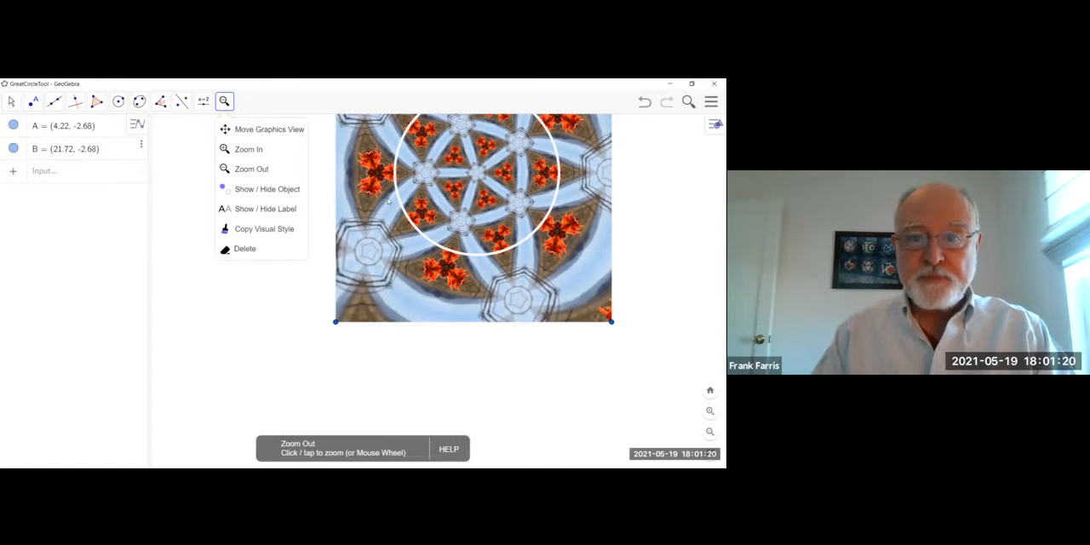
{"action": "left_click", "coordinate": [269, 128]}
{"action": "left_click_drag", "start_coordinate": [385, 218], "coordinate": [339, 296]}
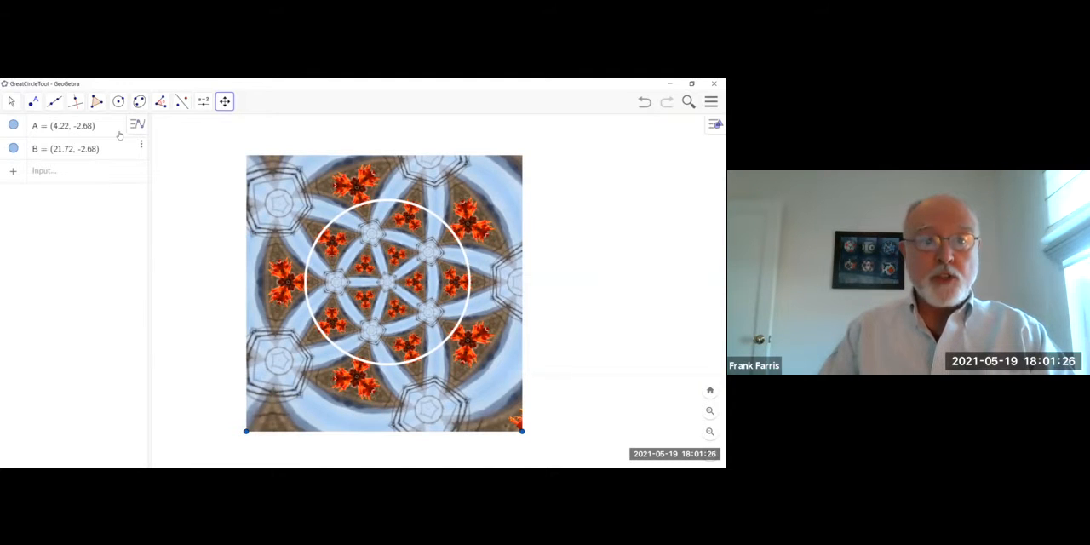
{"action": "left_click", "coordinate": [119, 103]}
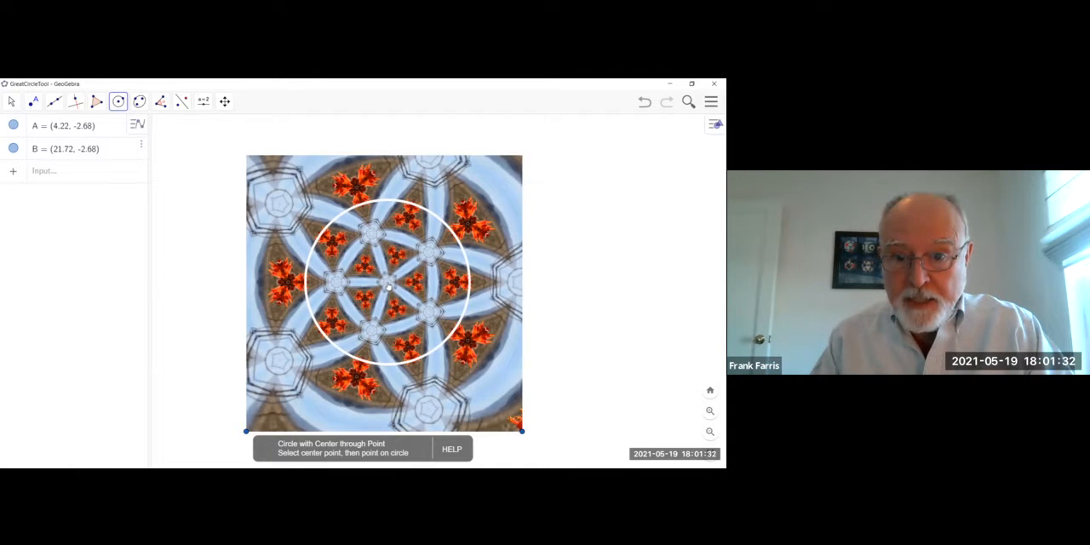
{"action": "left_click", "coordinate": [387, 283]}
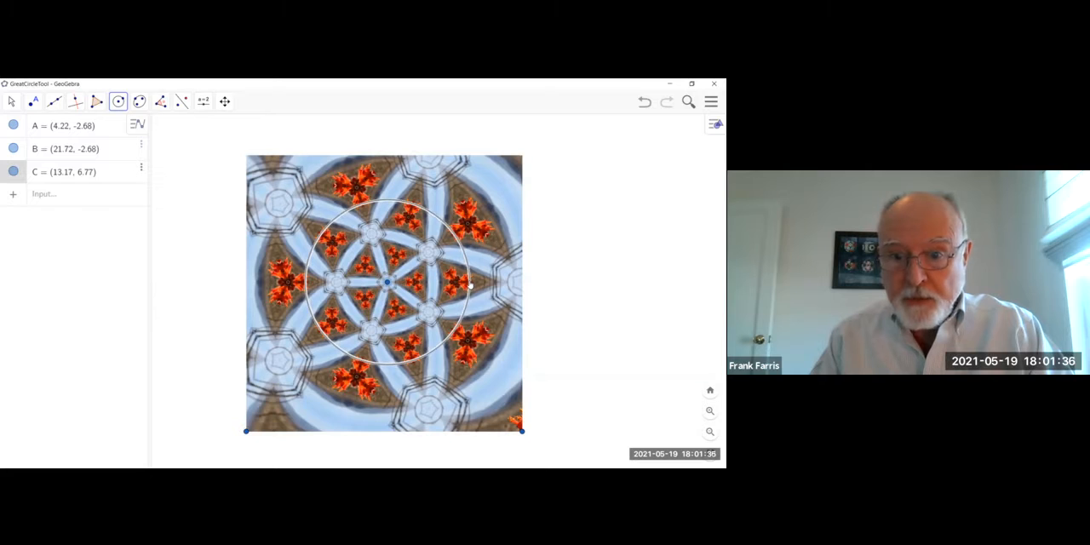
{"action": "left_click", "coordinate": [468, 282]}
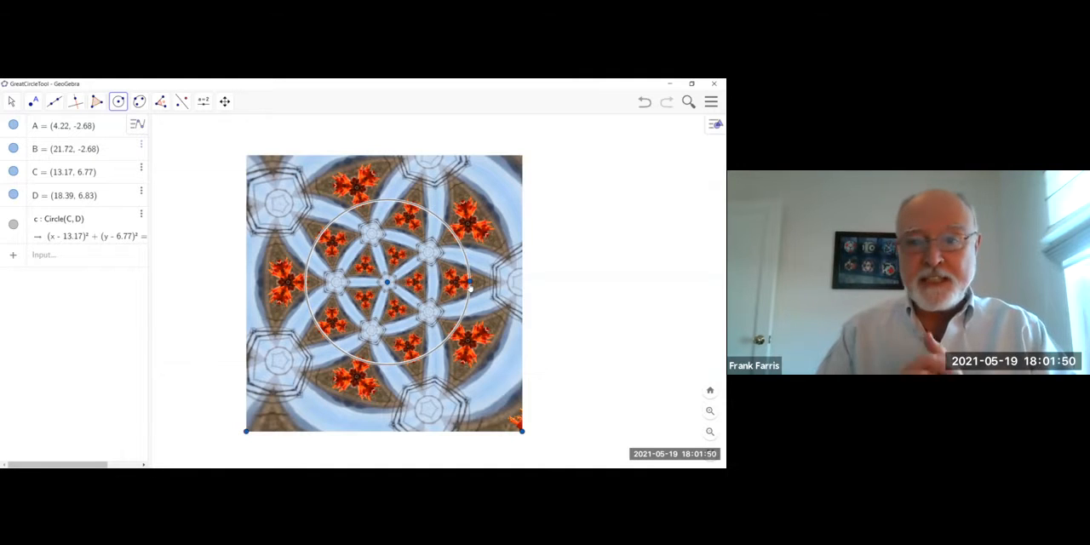
Place points inside the circle on the upper red flower at about (14.5, 10.9) and the neighbouring star centre at about (15.8, 8.7).
{"action": "left_click", "coordinate": [33, 102]}
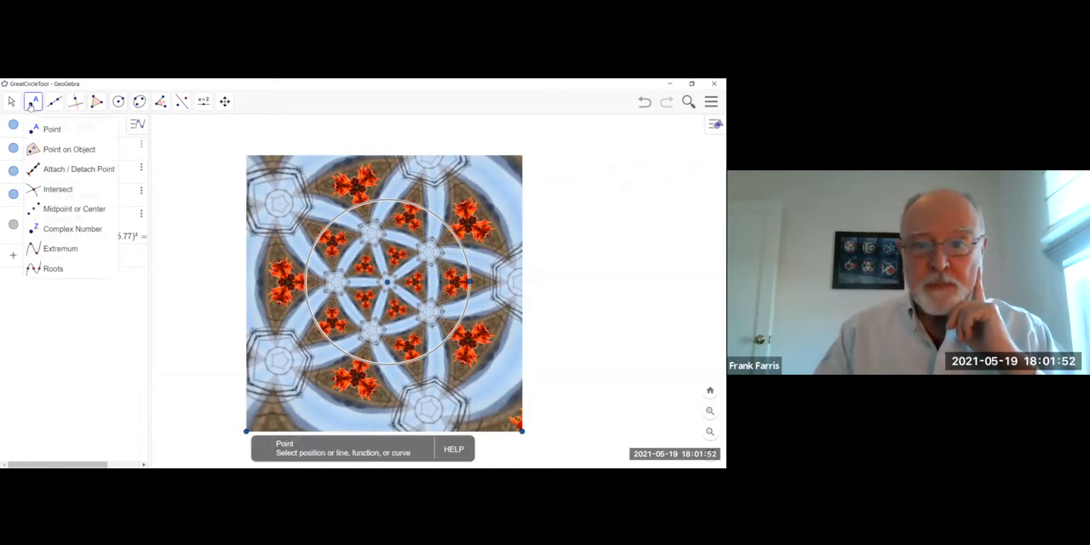
{"action": "left_click", "coordinate": [408, 220]}
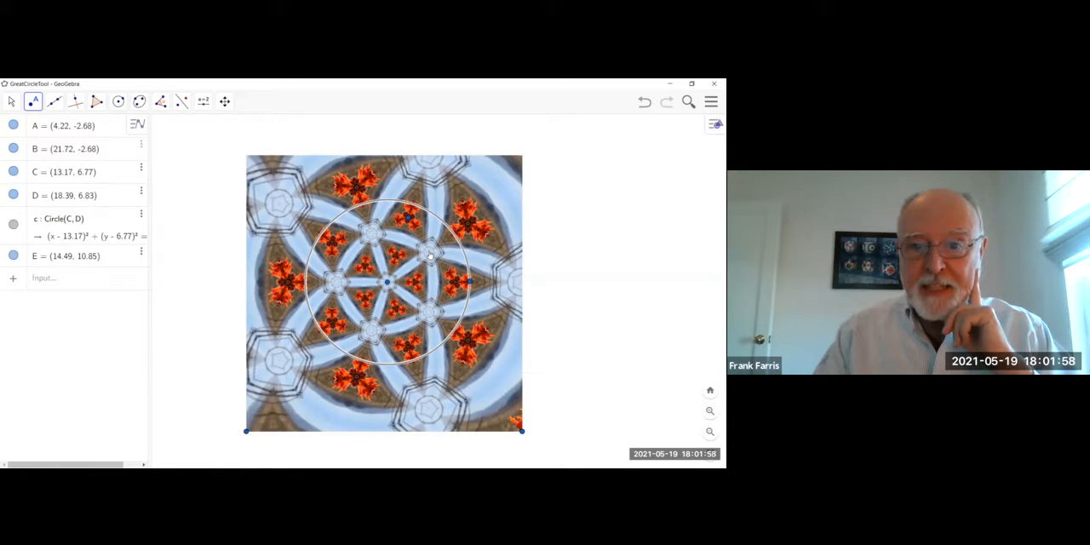
{"action": "left_click", "coordinate": [430, 253]}
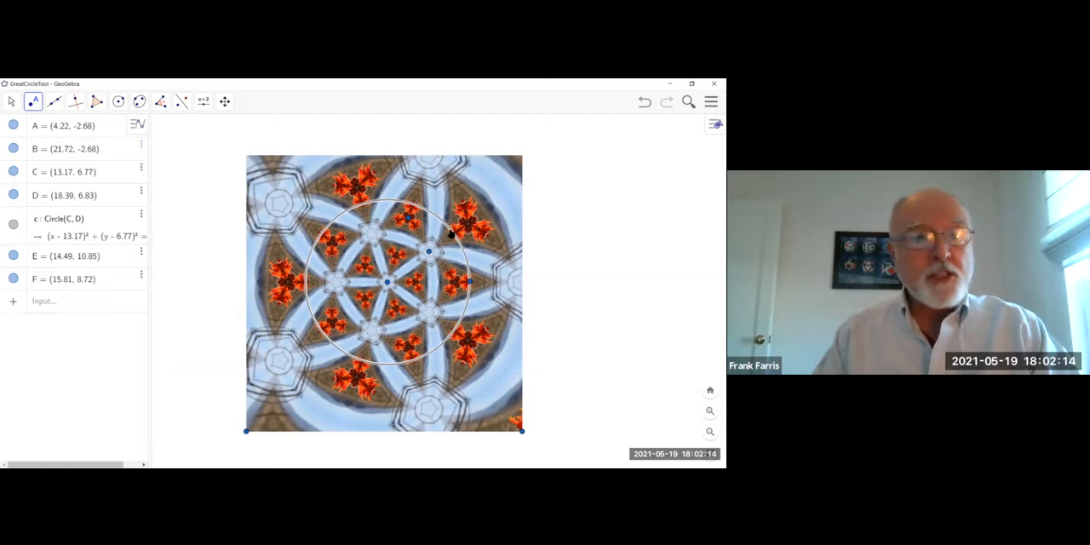
Reflect the star-centre point F about the traced circle.
{"action": "left_click", "coordinate": [182, 102]}
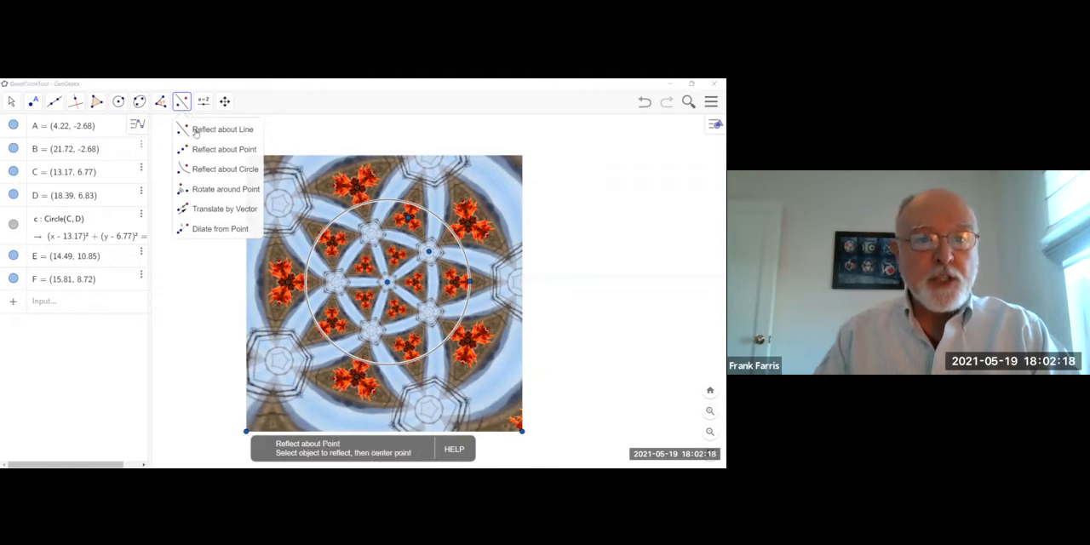
{"action": "left_click", "coordinate": [222, 169]}
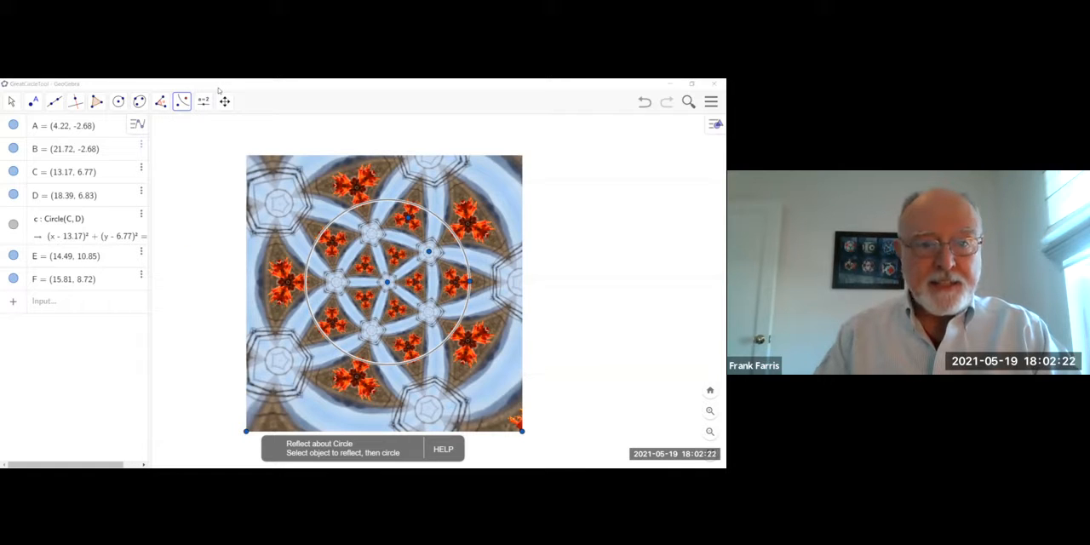
{"action": "left_click", "coordinate": [430, 252]}
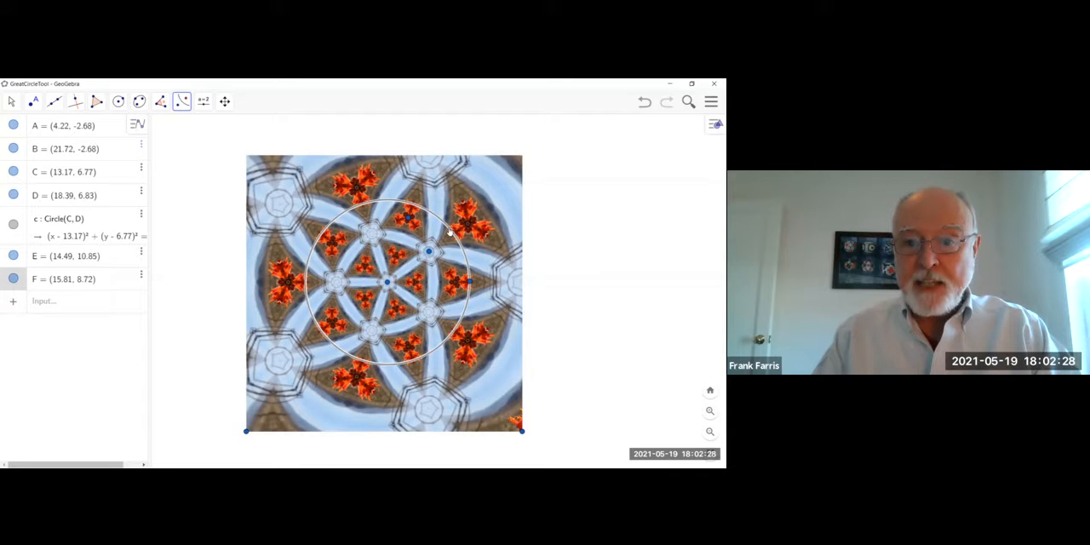
{"action": "left_click", "coordinate": [449, 231]}
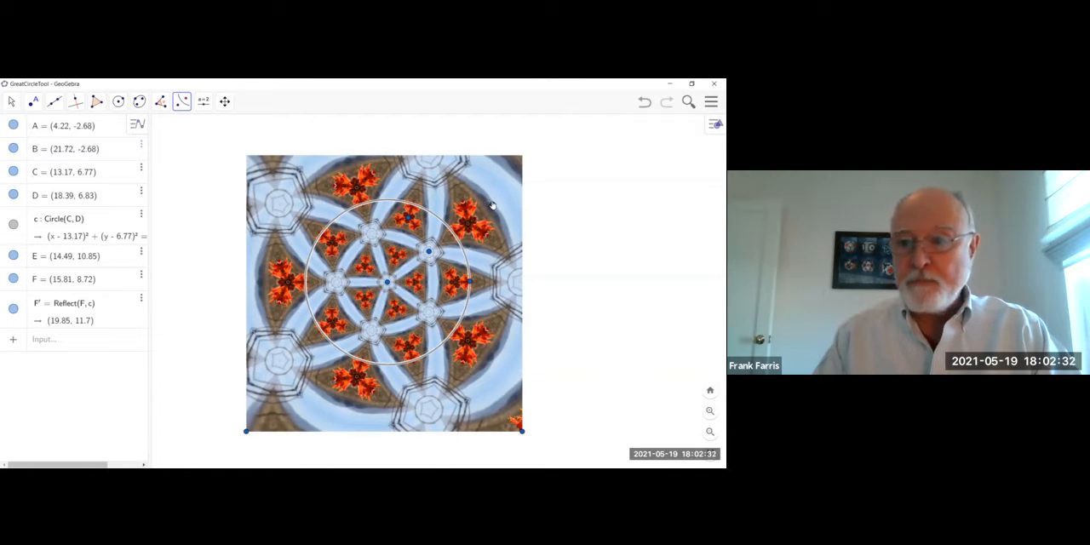
Reflect the inverted image of point F about the circle's centre point C.
{"action": "left_click", "coordinate": [184, 103]}
{"action": "left_click", "coordinate": [216, 188]}
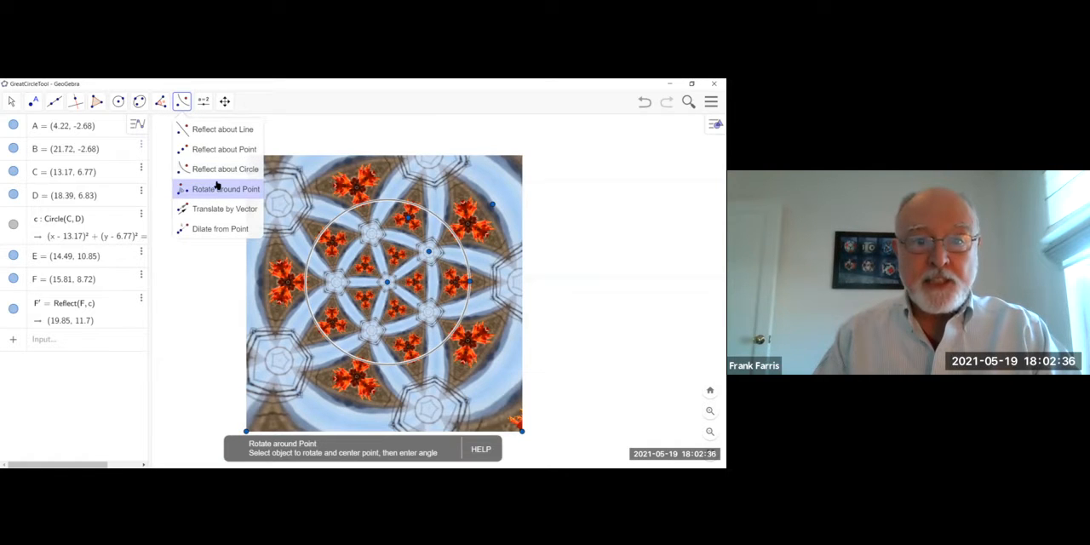
{"action": "left_click", "coordinate": [216, 170]}
{"action": "left_click", "coordinate": [216, 150]}
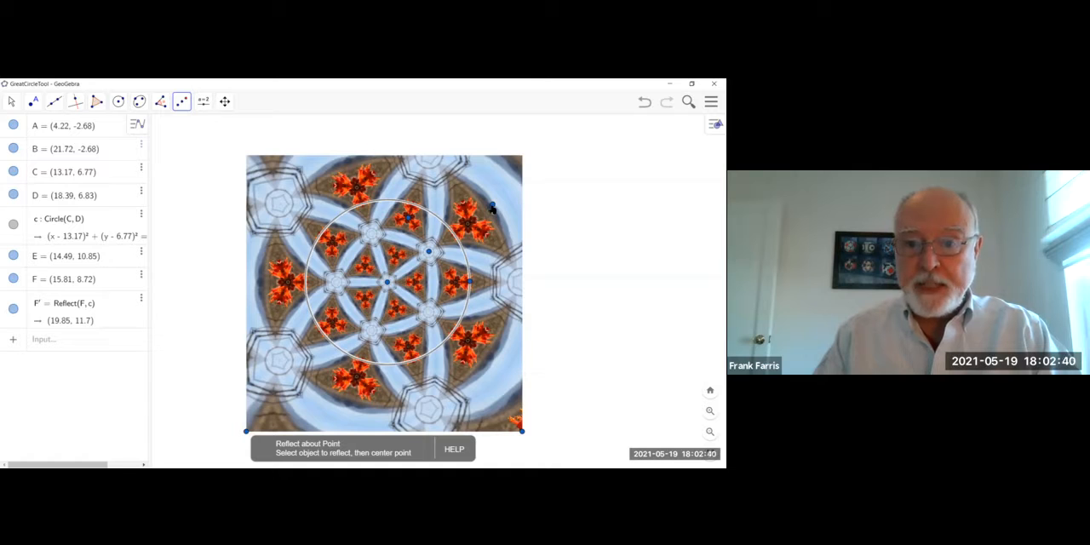
{"action": "left_click", "coordinate": [387, 287]}
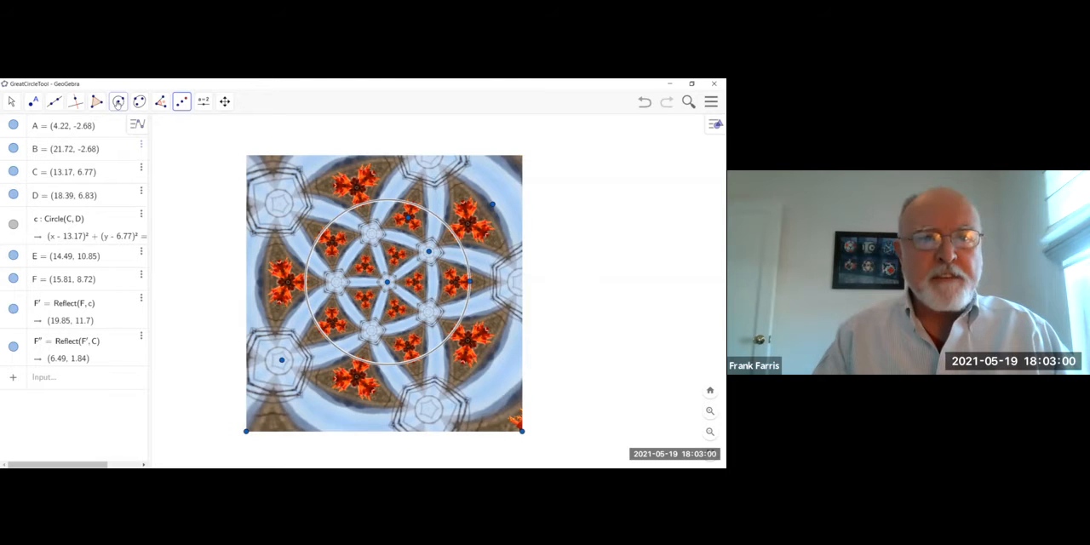
Draw a circle through the flower point E, the star point F and the image of F reflected about the centre.
{"action": "left_click", "coordinate": [118, 102]}
{"action": "left_click", "coordinate": [146, 192]}
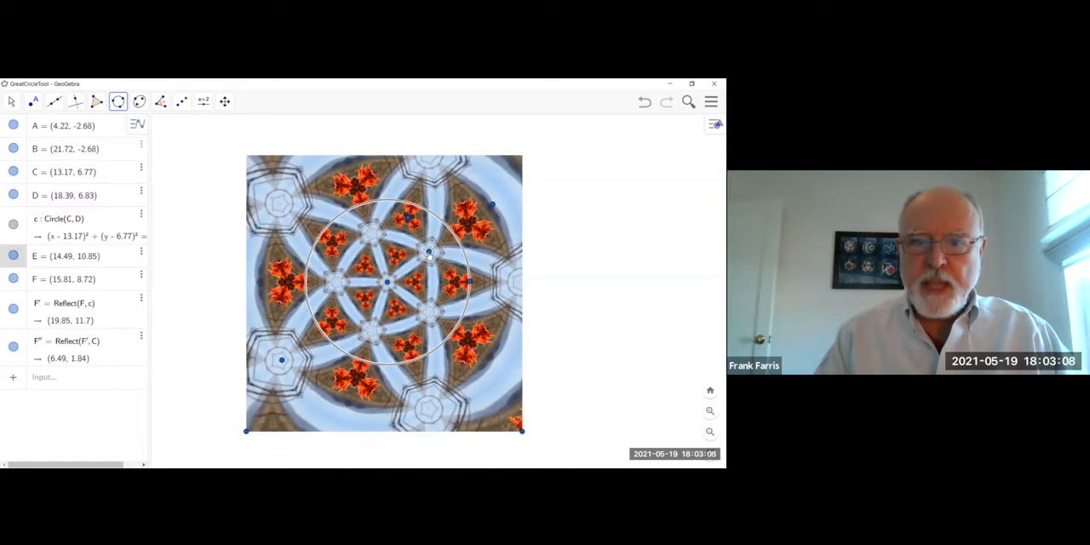
{"action": "left_click", "coordinate": [428, 251]}
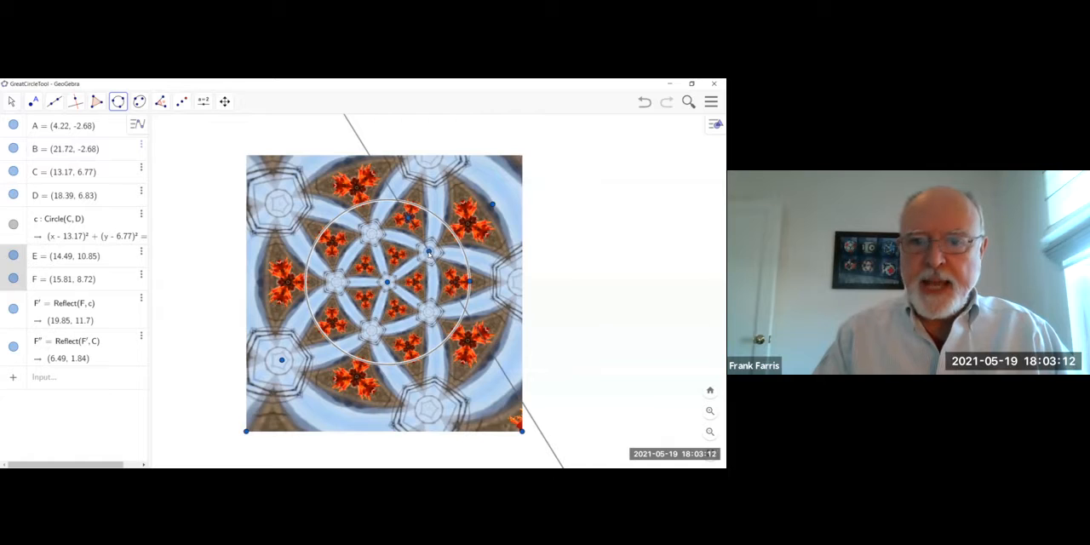
{"action": "left_click", "coordinate": [282, 359]}
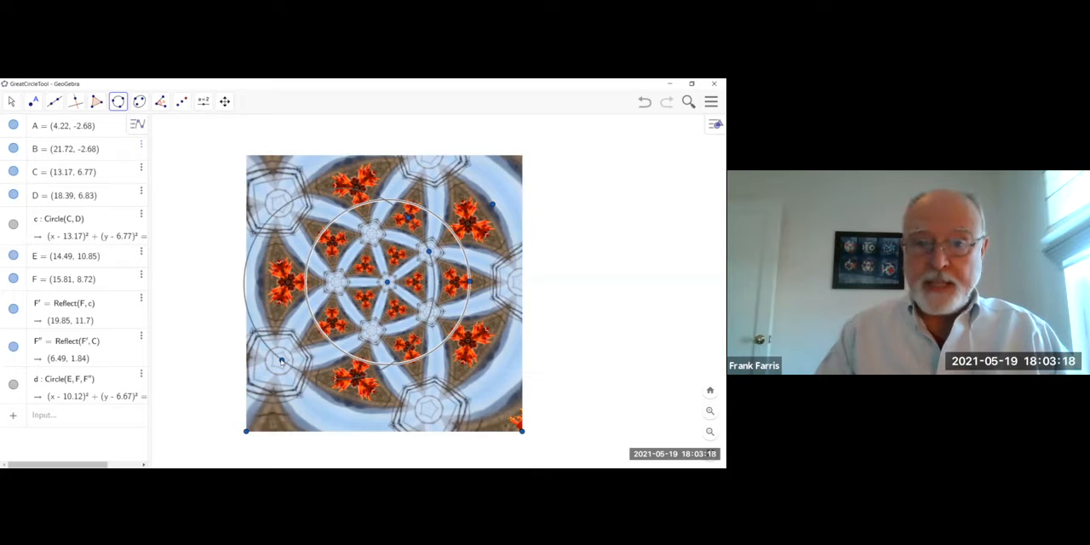
Change the color of the circle through the three points to blue (#0000FF).
{"action": "right_click", "coordinate": [291, 202]}
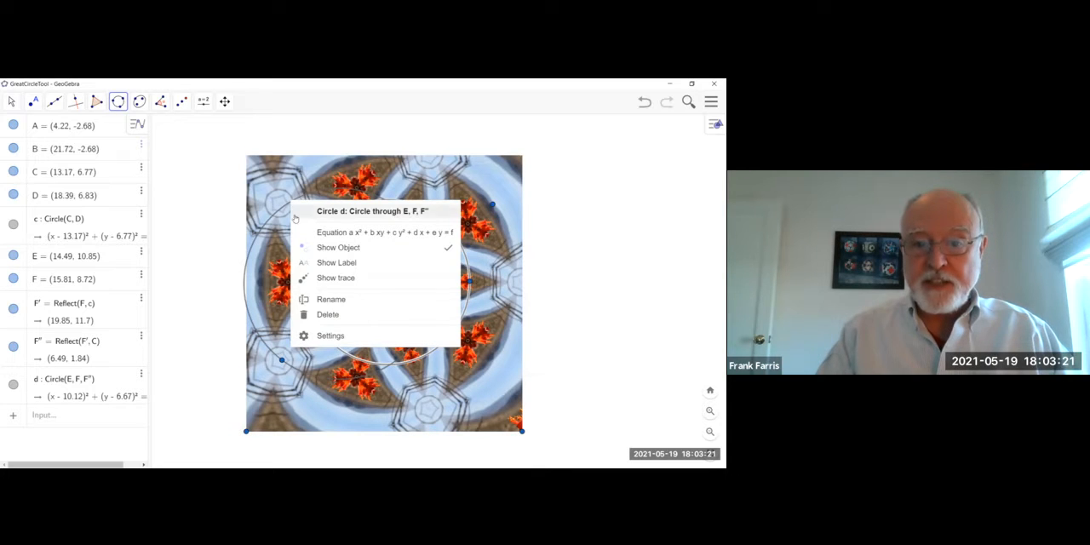
{"action": "left_click", "coordinate": [321, 336]}
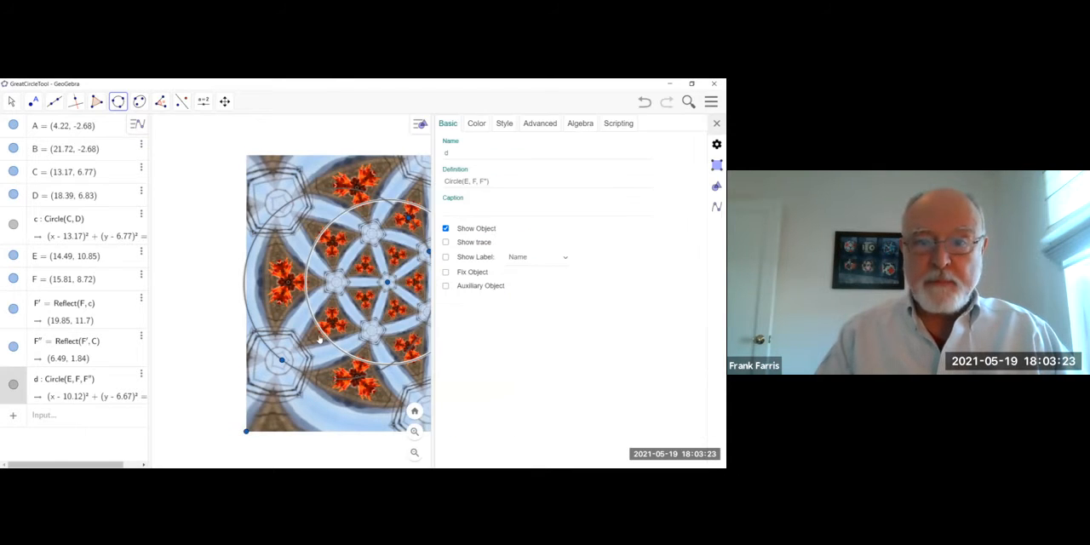
{"action": "left_click", "coordinate": [479, 124]}
{"action": "left_click", "coordinate": [460, 150]}
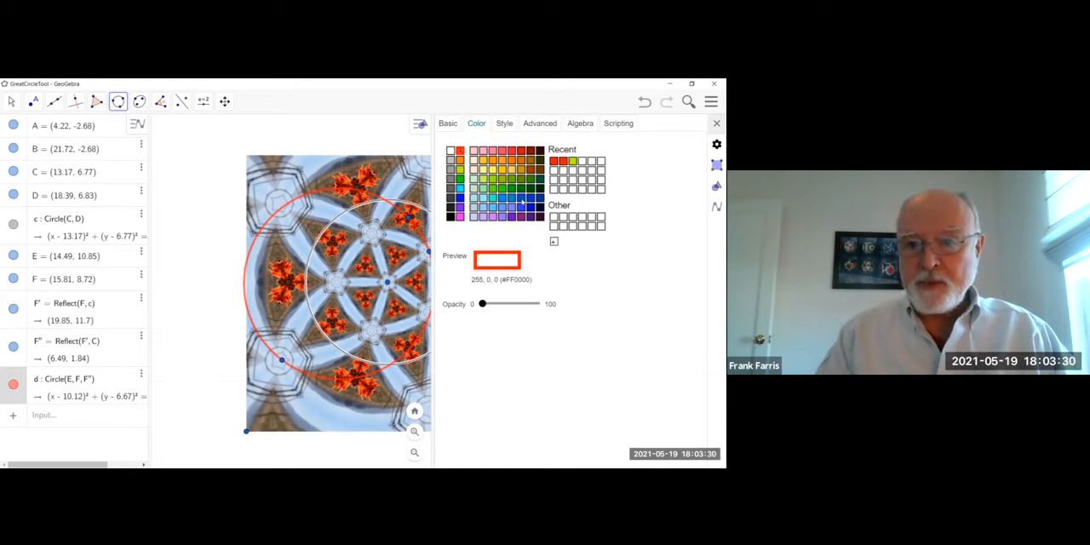
{"action": "left_click", "coordinate": [460, 199]}
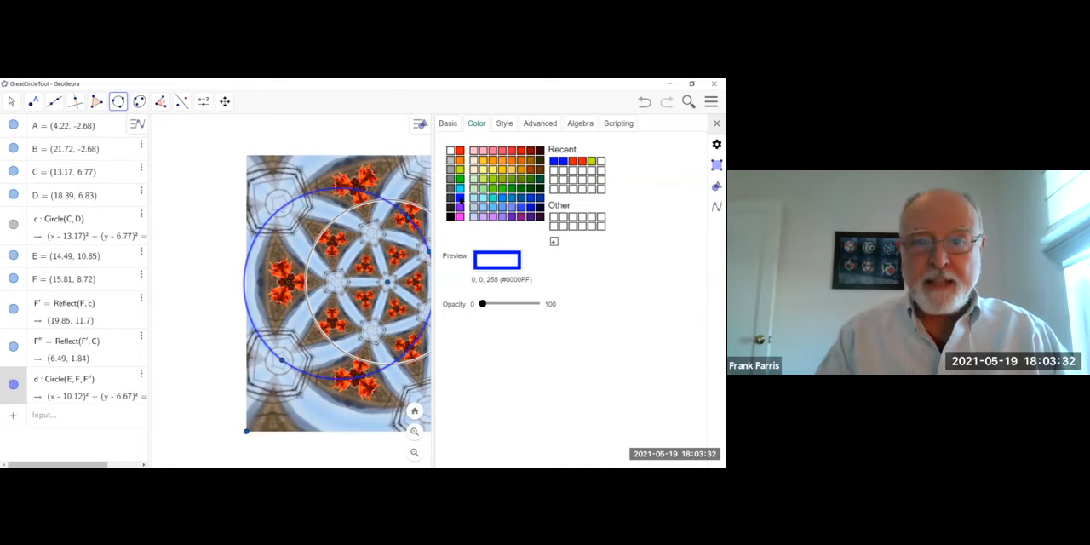
{"action": "left_click", "coordinate": [716, 123]}
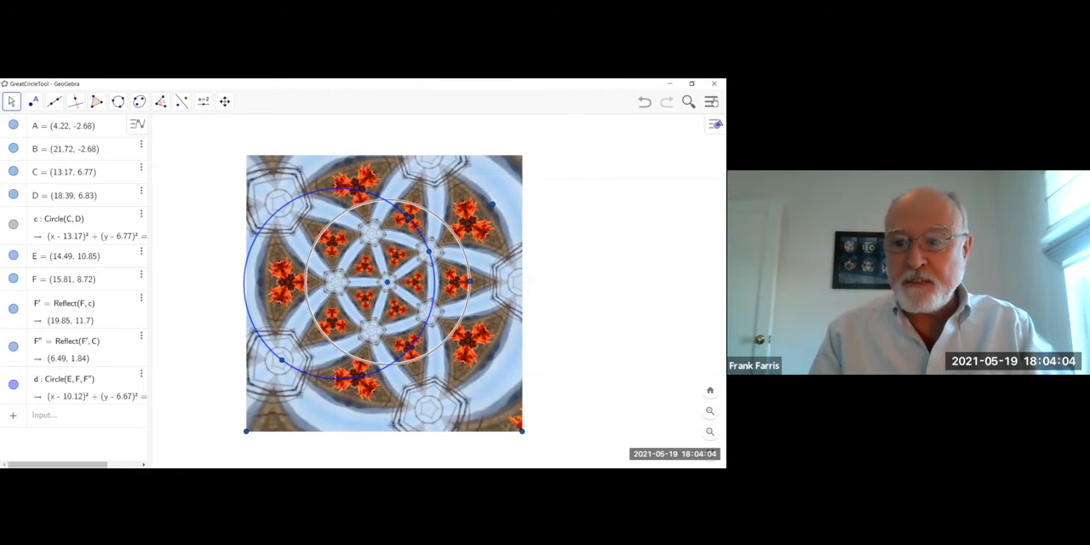
Start creating a new tool with the blue circle as output and points C, D, E and F as inputs.
{"action": "left_click", "coordinate": [711, 101]}
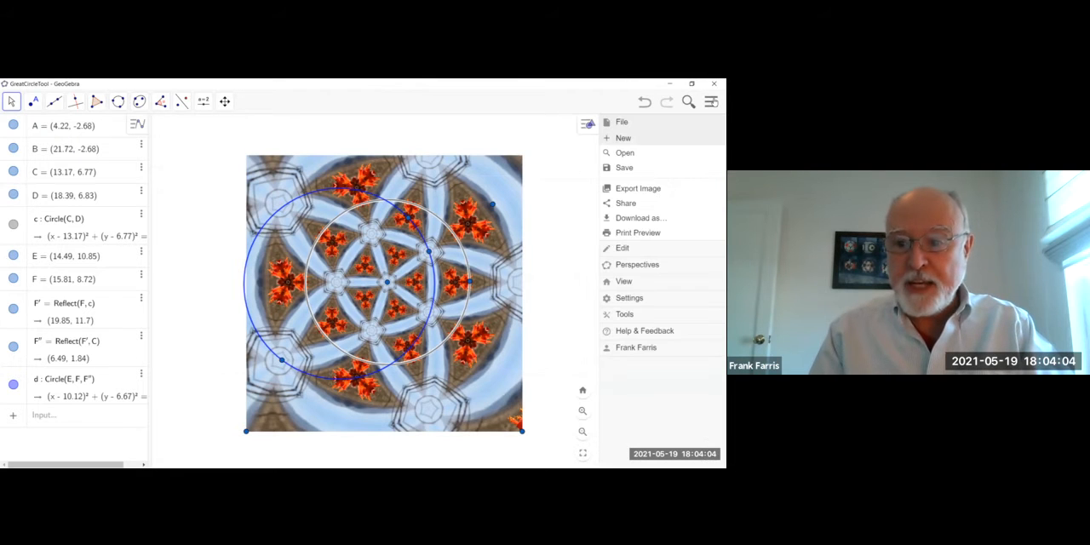
{"action": "left_click", "coordinate": [628, 316]}
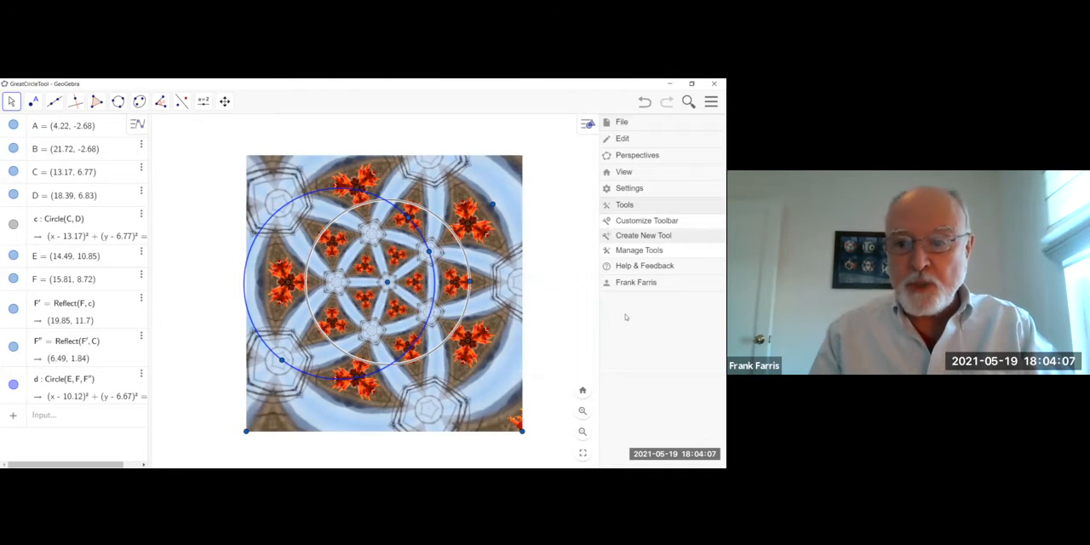
{"action": "left_click", "coordinate": [639, 237]}
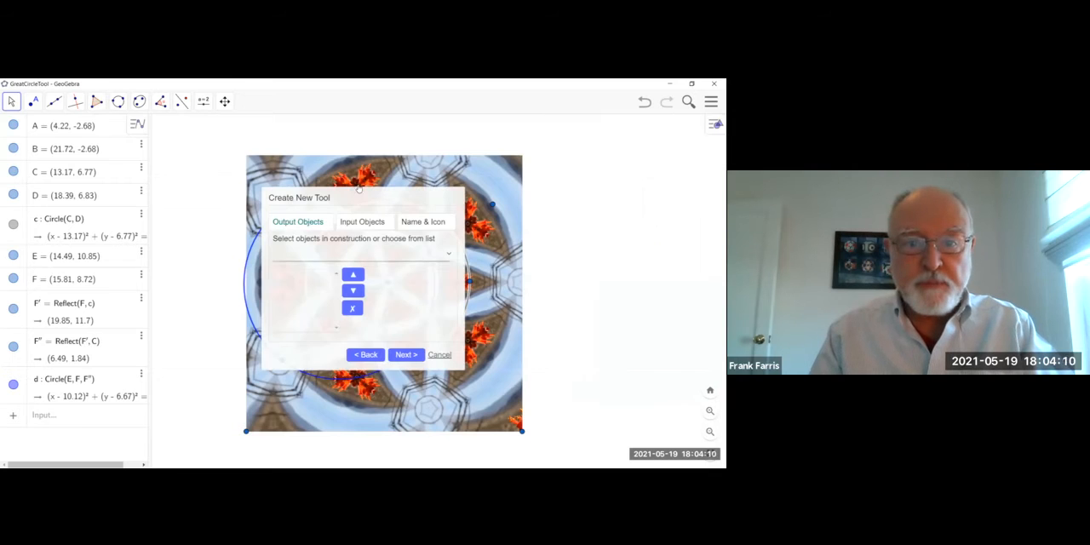
{"action": "left_click_drag", "start_coordinate": [349, 196], "coordinate": [189, 183]}
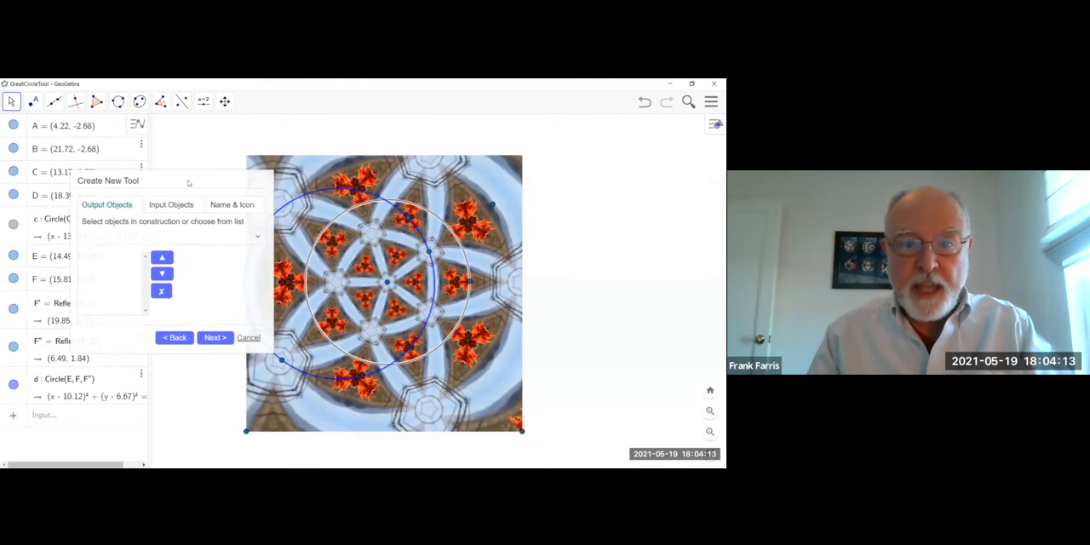
{"action": "left_click", "coordinate": [338, 192]}
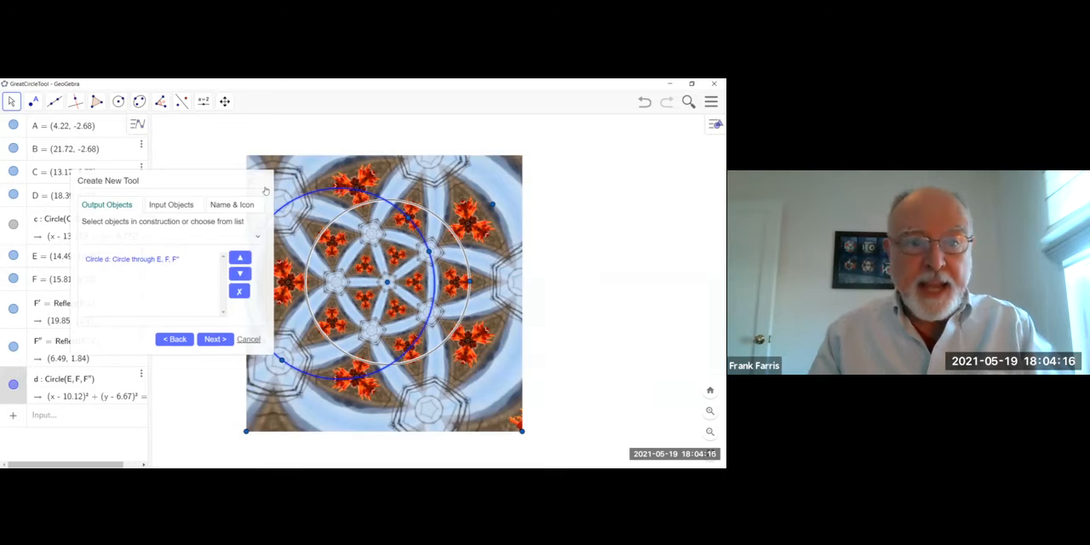
{"action": "left_click", "coordinate": [172, 205]}
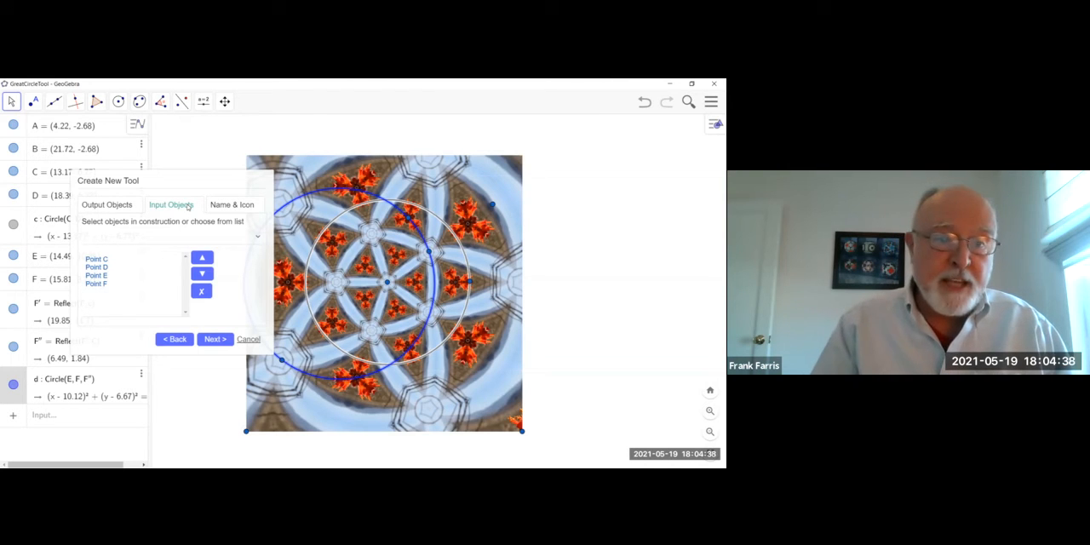
Name the new tool "Great Circl", set its help text to "Click origin, pt on unit circle, then 2 pts", and finish creating it.
{"action": "left_click", "coordinate": [224, 205]}
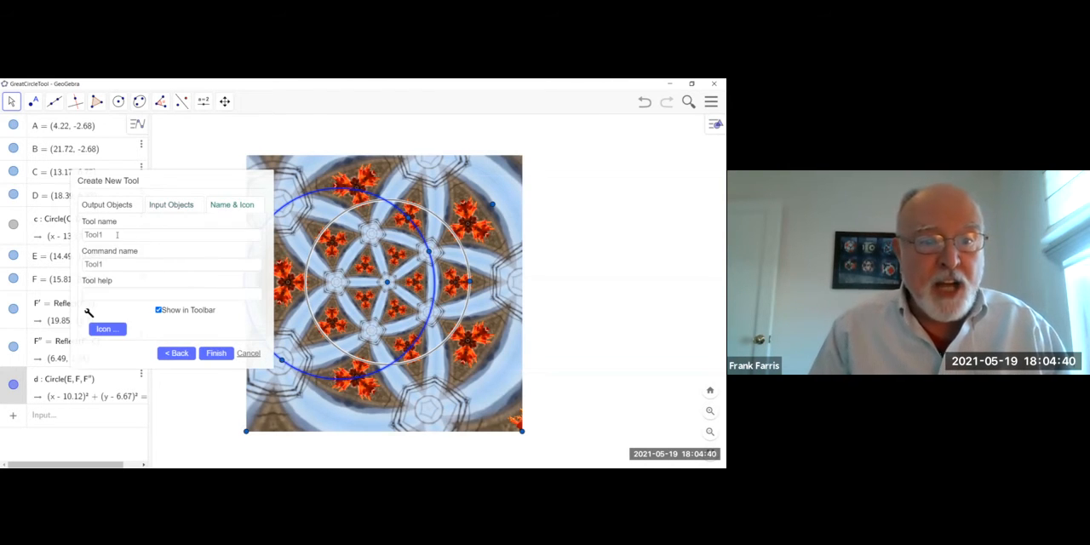
{"action": "type", "text": "Great Circl"}
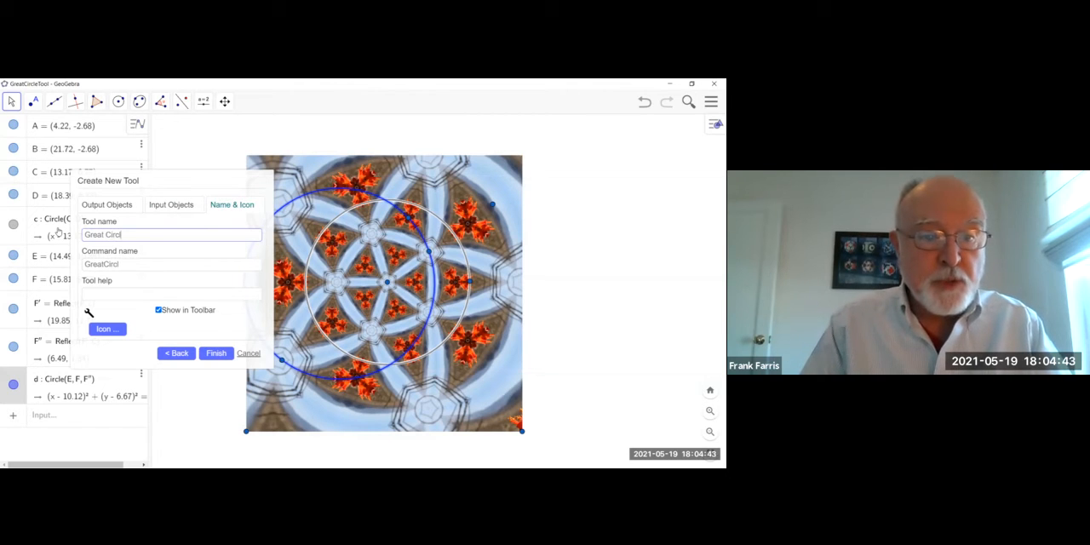
{"action": "left_click", "coordinate": [117, 296]}
{"action": "type", "text": "Click orig"}
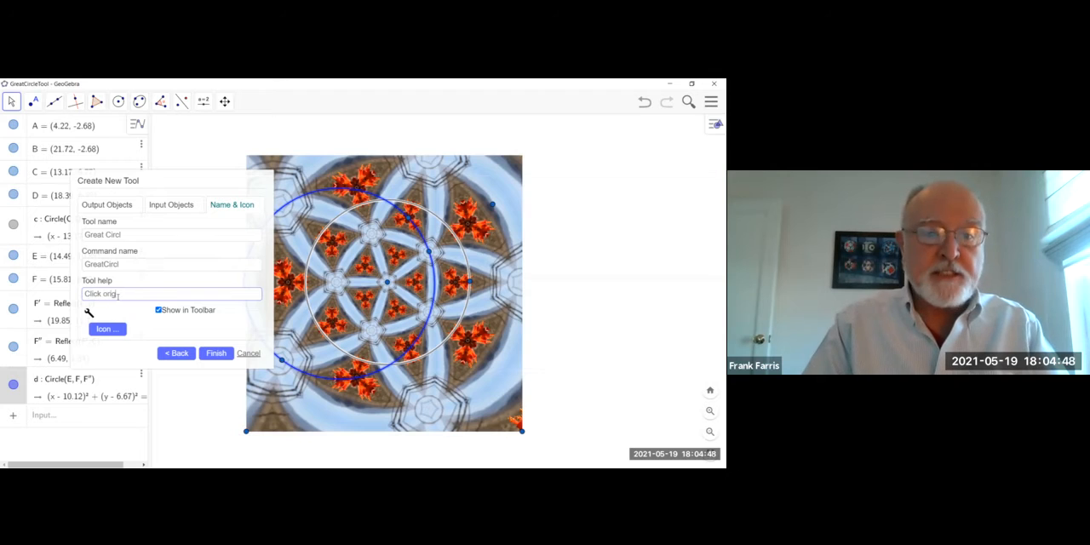
{"action": "type", "text": "in, pt on "}
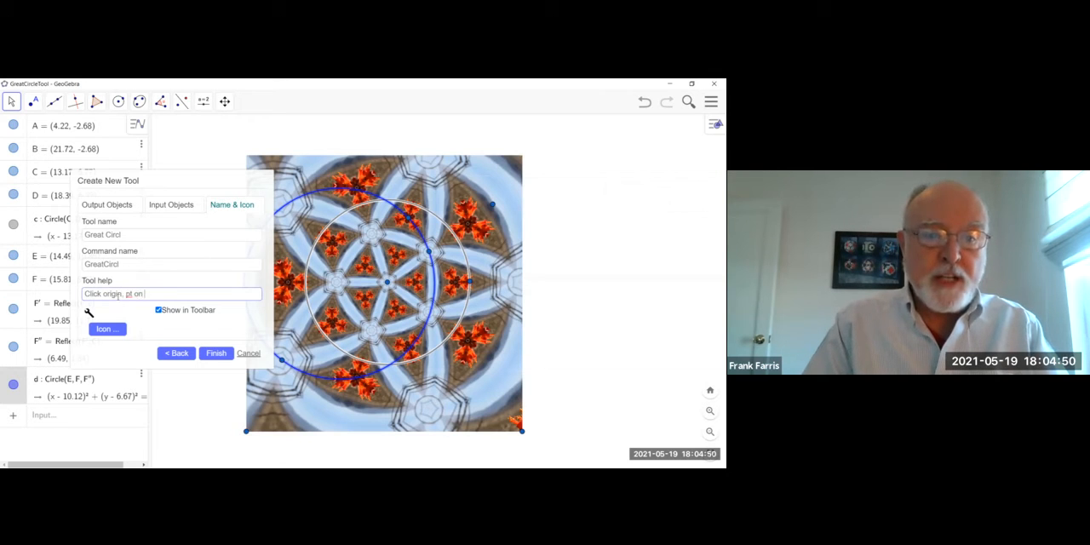
{"action": "type", "text": "unit circle"}
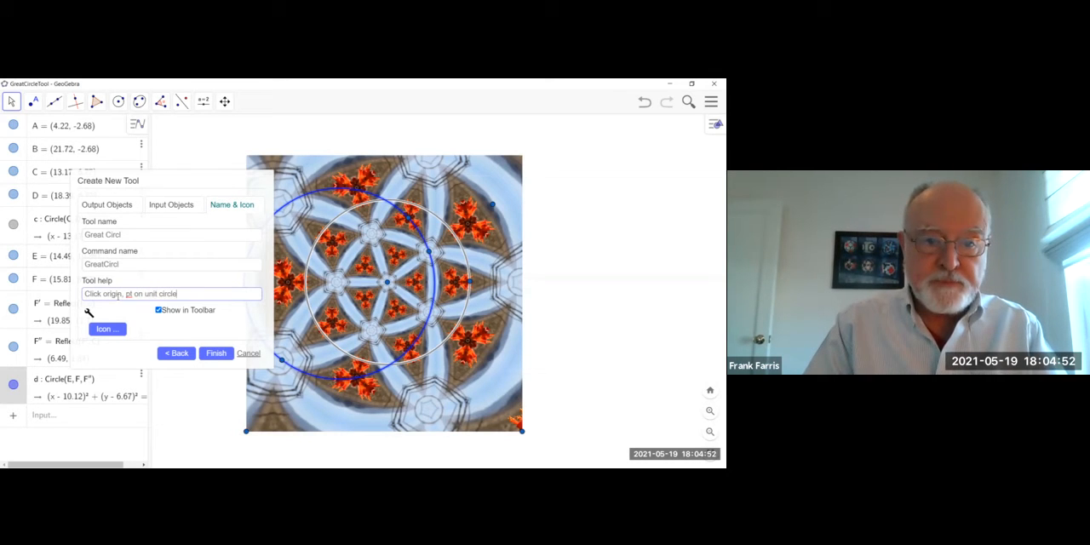
{"action": "type", "text": ", then 2 pts"}
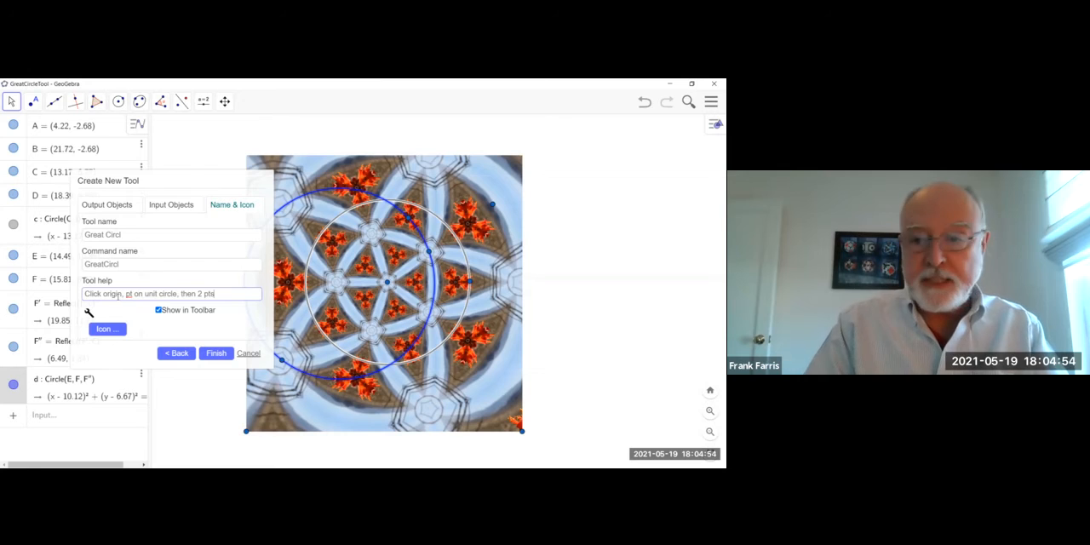
{"action": "left_click", "coordinate": [226, 353]}
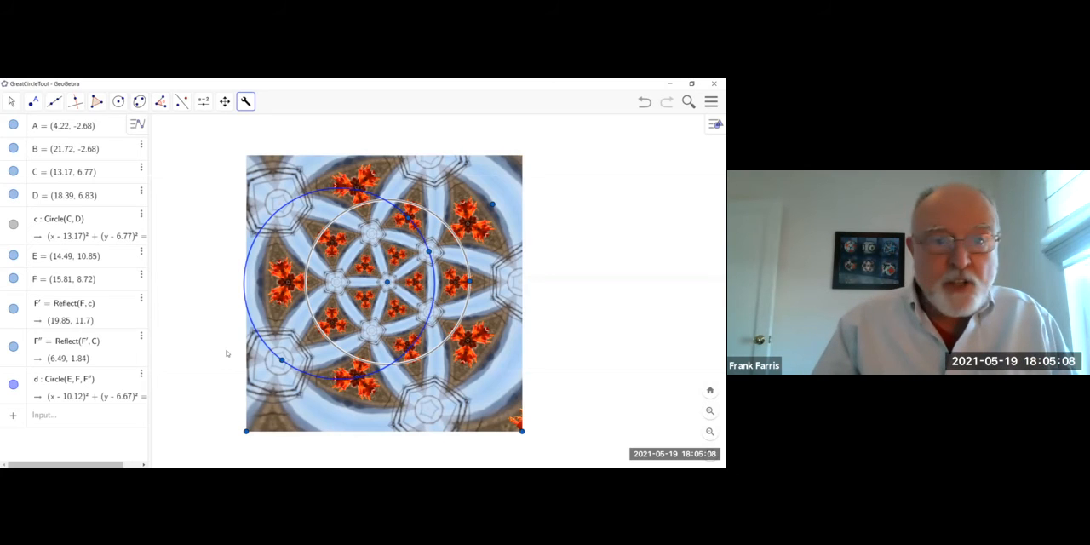
Place a point on the star just above point C and apply the Great Circl tool to C, D, the new point and flower point E.
{"action": "left_click", "coordinate": [31, 102]}
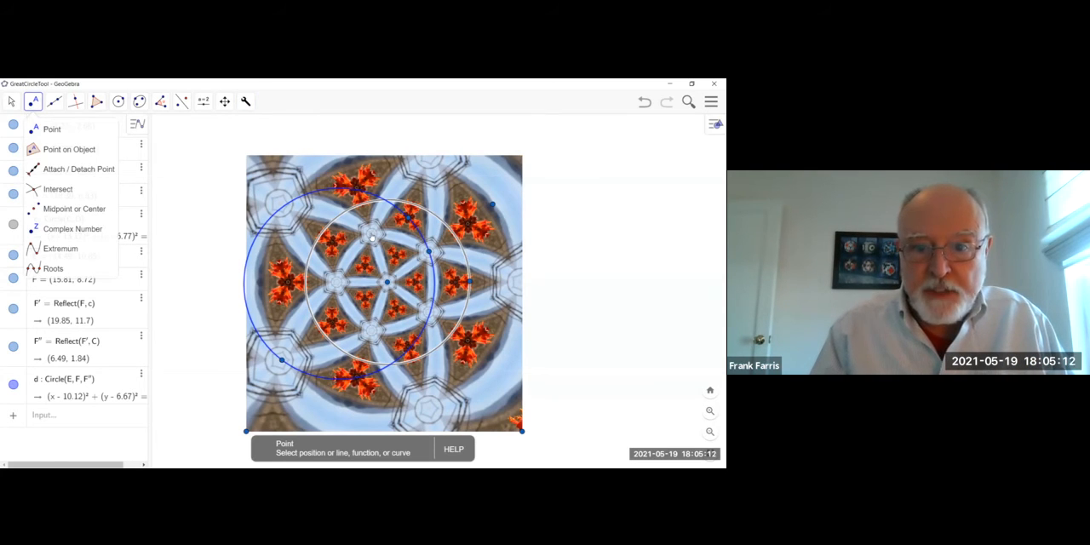
{"action": "left_click", "coordinate": [371, 236]}
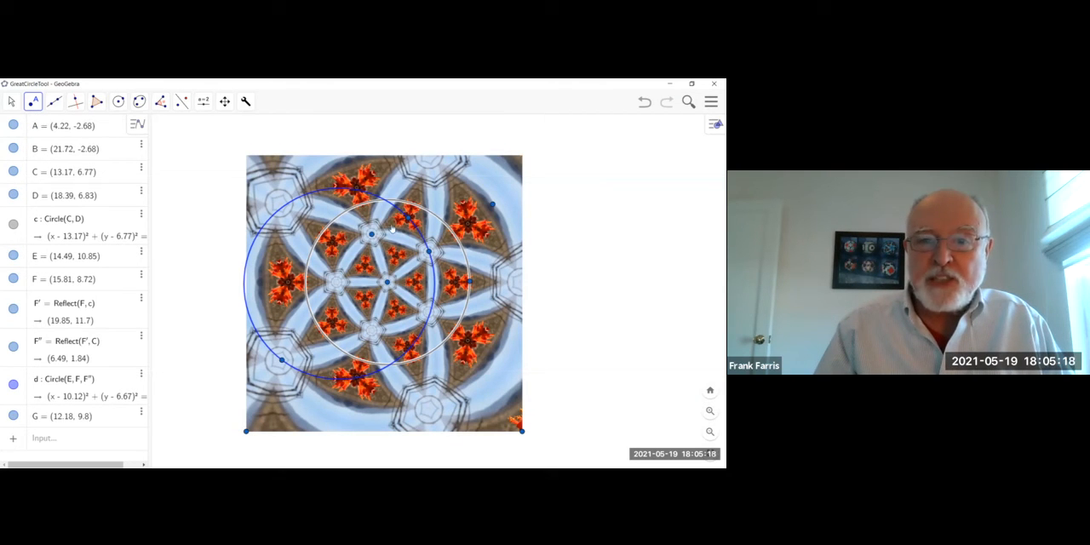
{"action": "left_click", "coordinate": [248, 103]}
{"action": "left_click", "coordinate": [246, 128]}
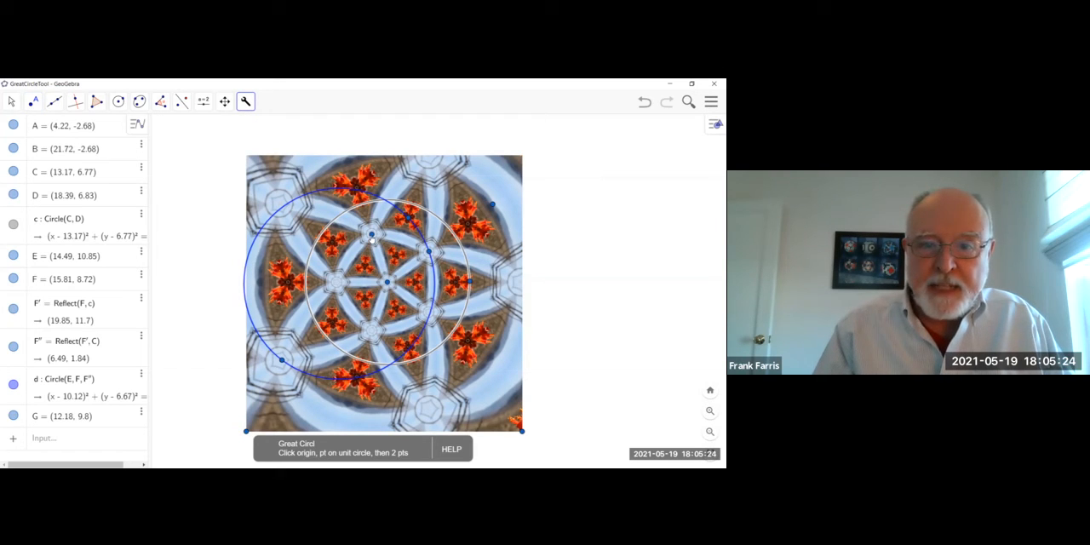
{"action": "left_click", "coordinate": [387, 284]}
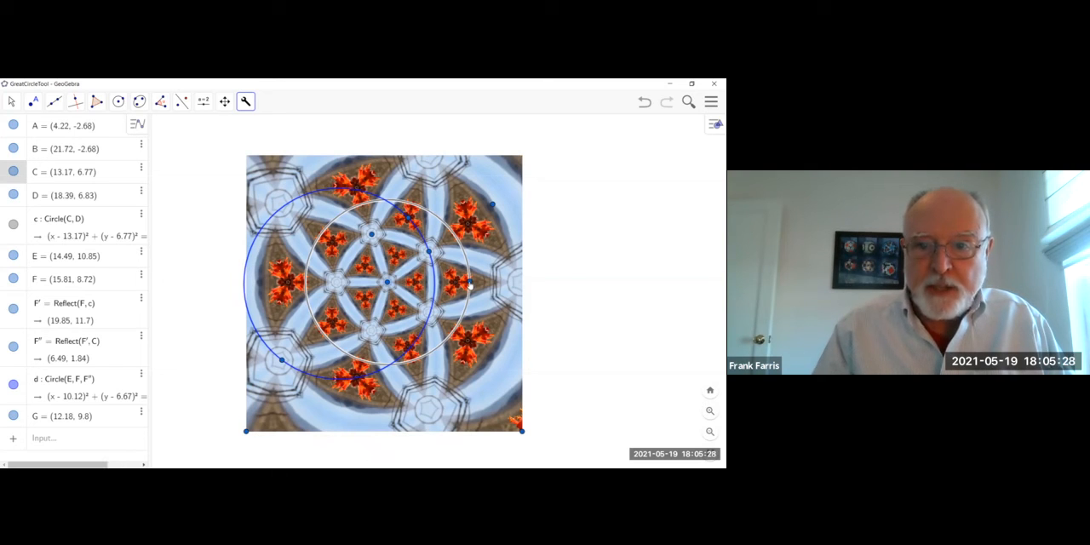
{"action": "left_click", "coordinate": [469, 283]}
{"action": "left_click", "coordinate": [371, 235]}
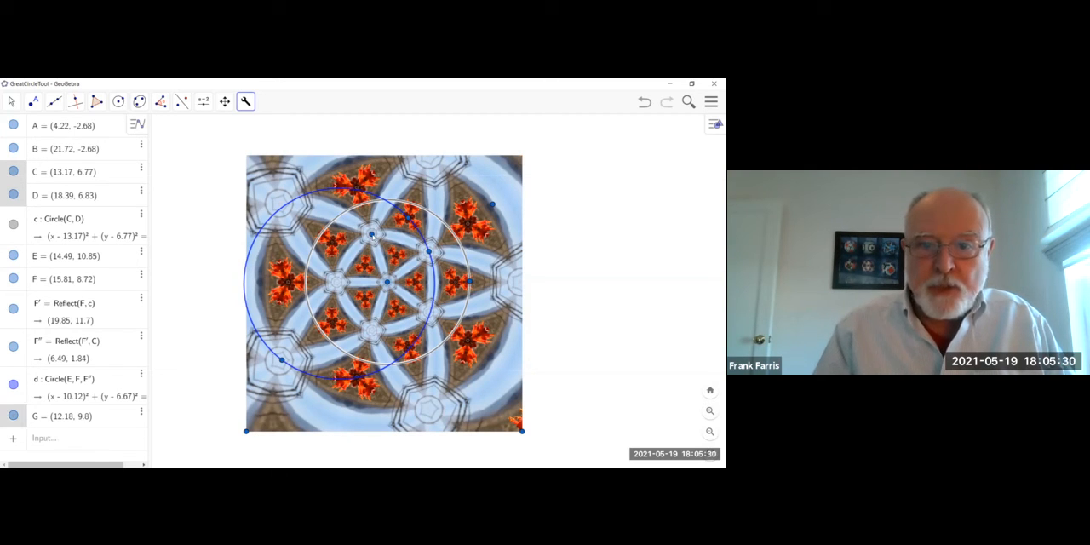
{"action": "left_click", "coordinate": [409, 220]}
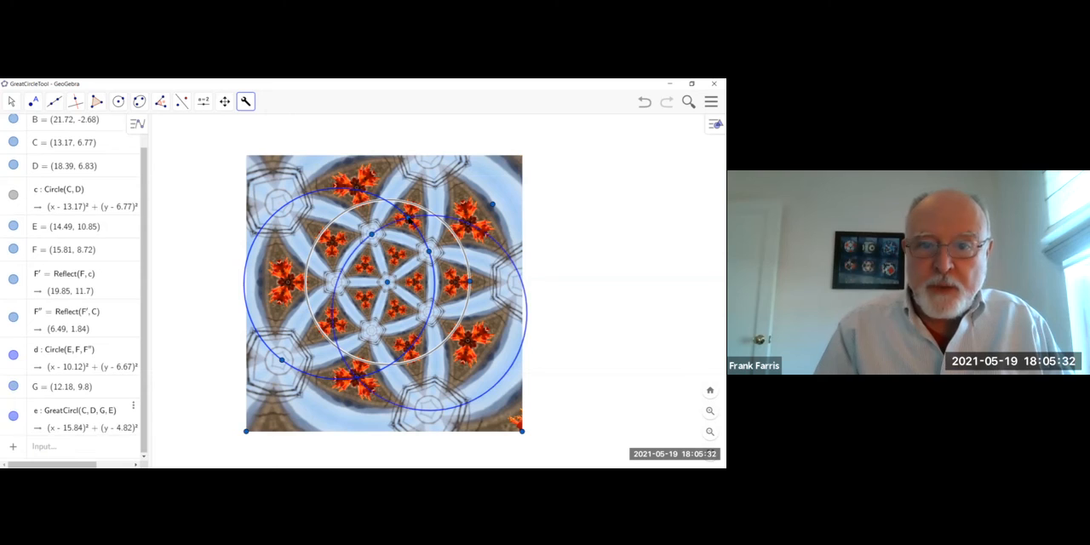